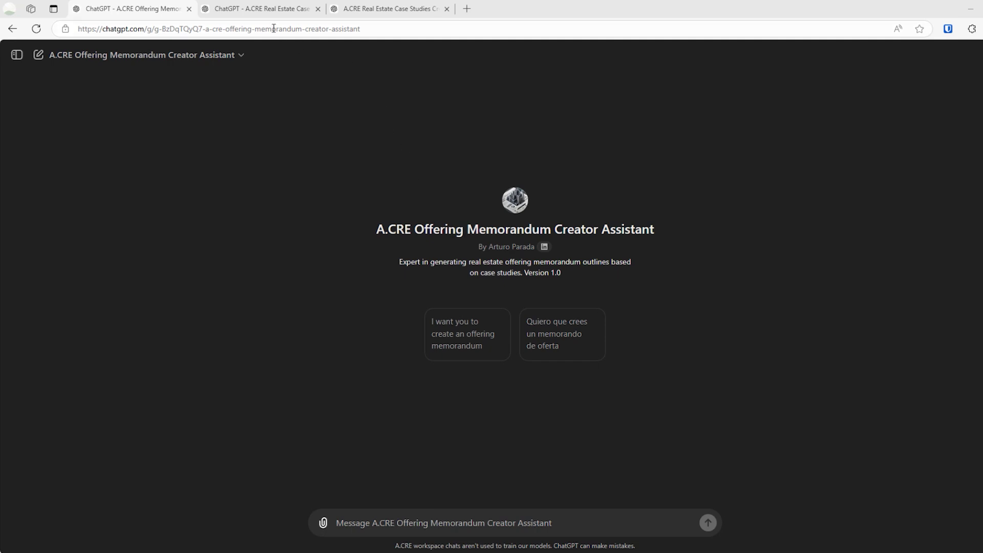
Switch to the 'A.CRE Real Estate Case Studies Creator Assistant' browser tab
click(259, 12)
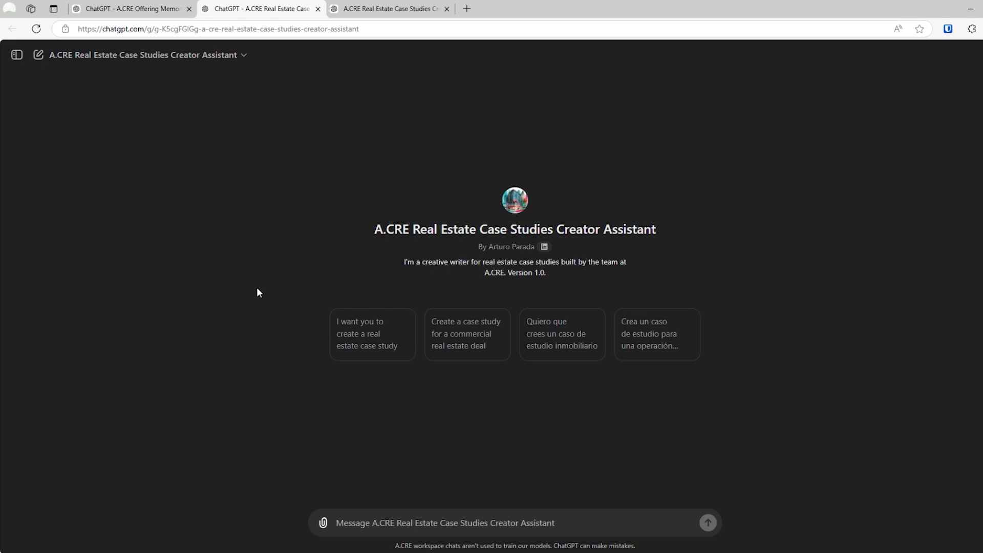
Go back to the 'A.CRE Offering Memorandum Creator Assistant' tab
click(149, 10)
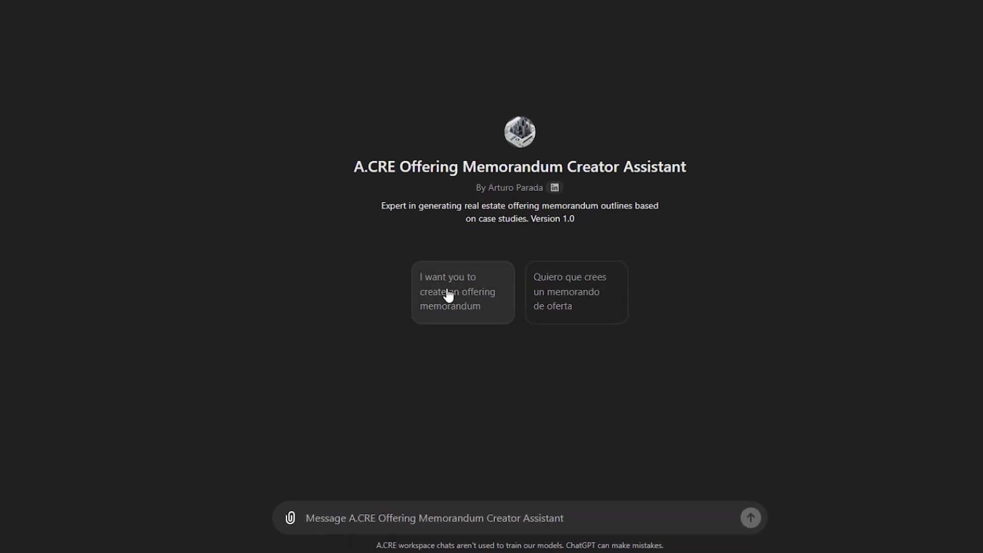
Choose the 'I want you to create an offering memorandum' starter prompt
click(449, 298)
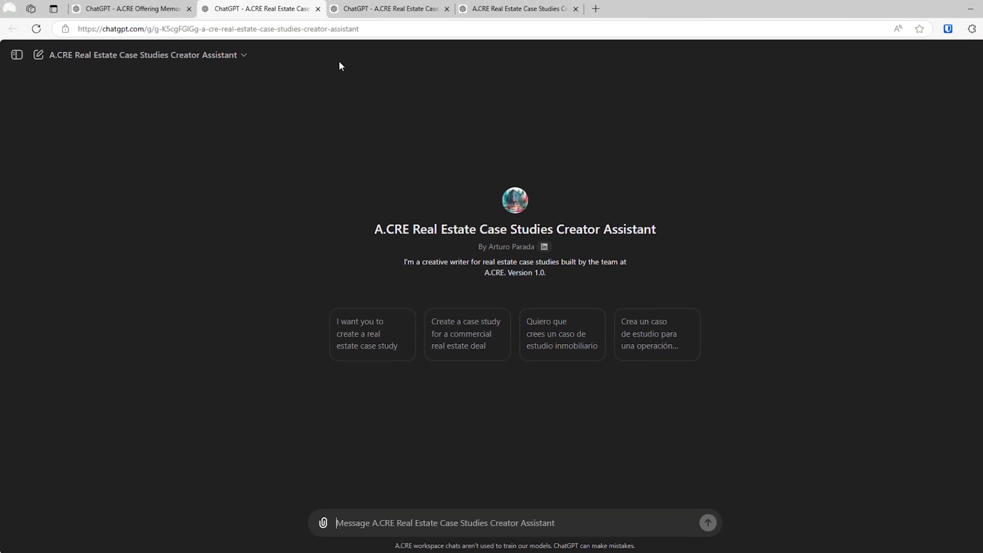
Close the two unneeded assistant pages and scroll through the Catalyst Warehouse case study
middle_click(293, 11)
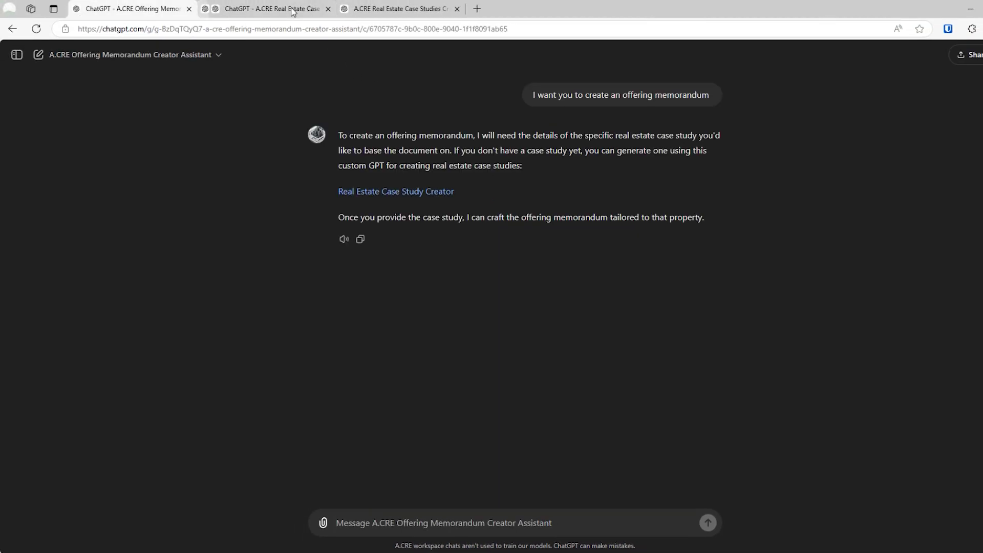
middle_click(285, 14)
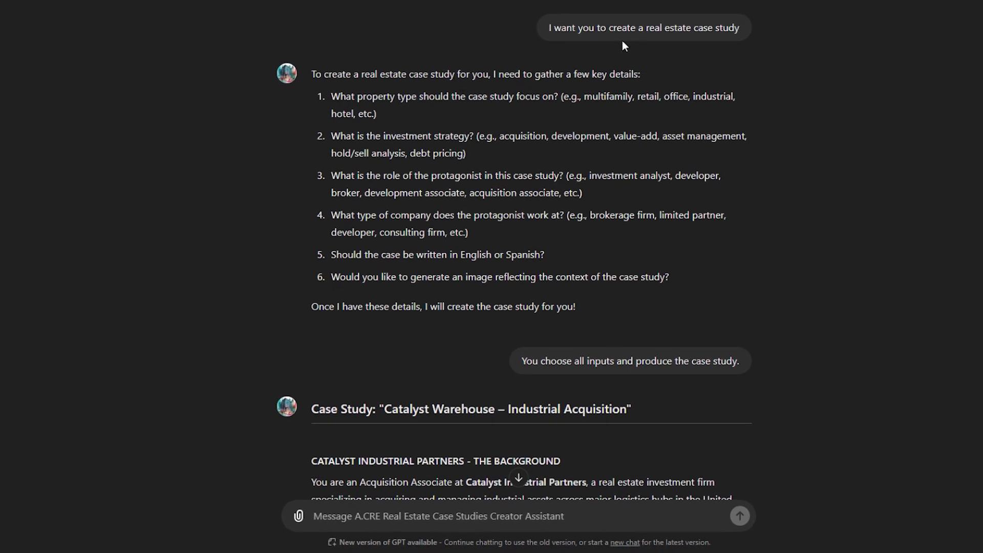
scroll(484, 194, down, 5)
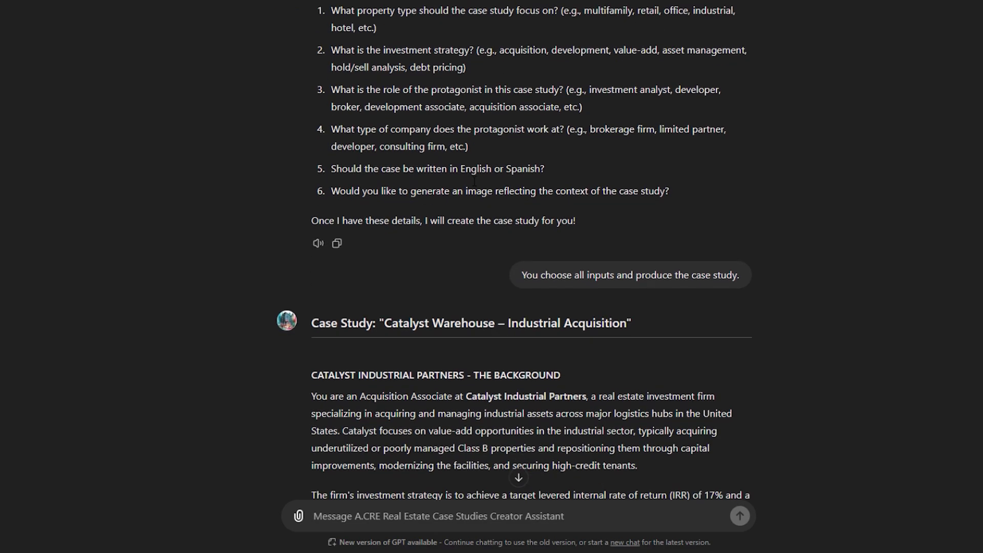
scroll(545, 172, up, 5)
scroll(500, 261, down, 7)
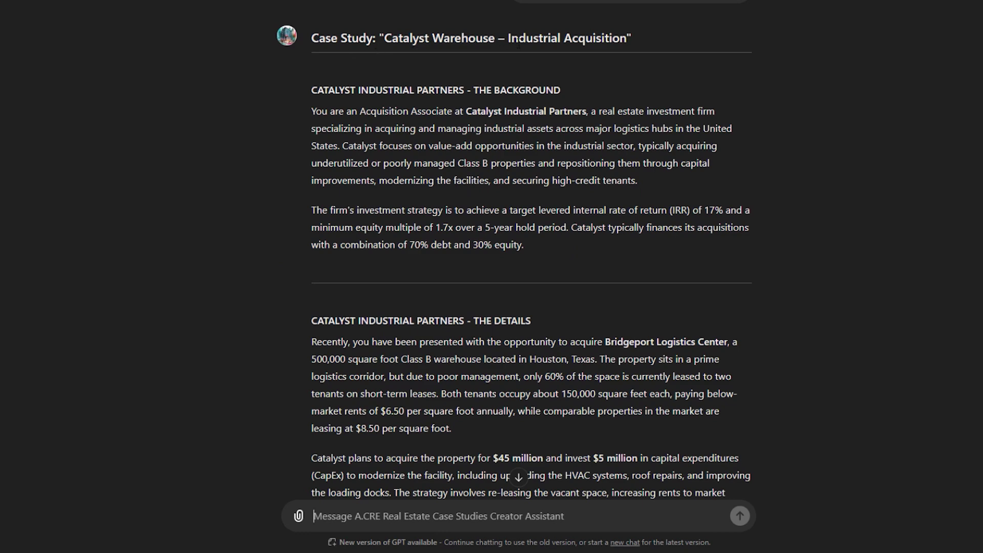
scroll(586, 102, down, 6)
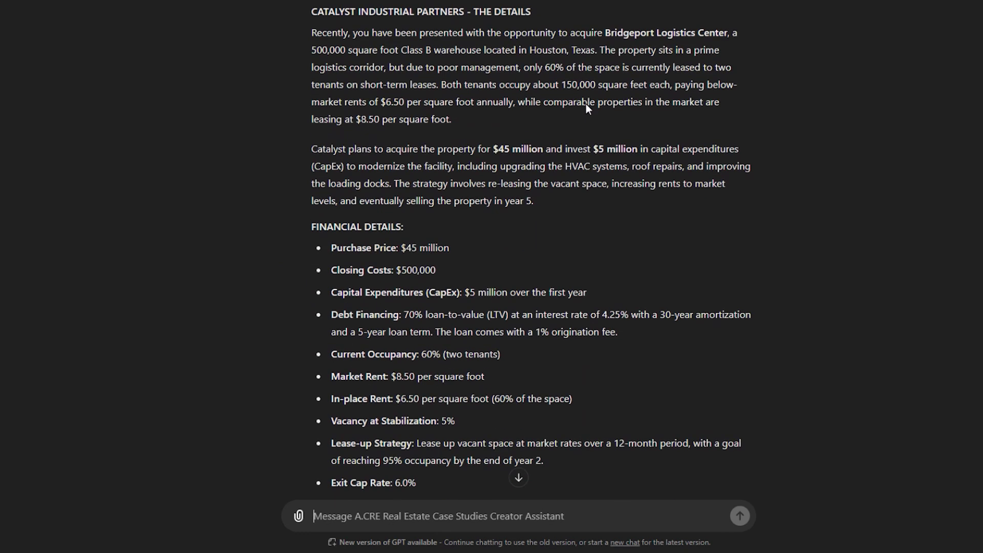
scroll(586, 103, up, 4)
scroll(585, 105, up, 1)
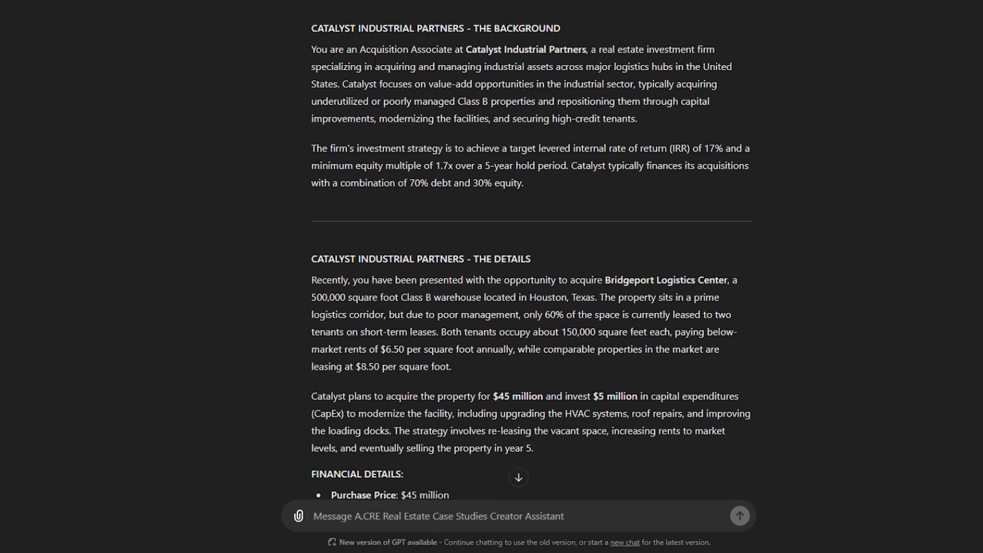
scroll(623, 132, down, 3)
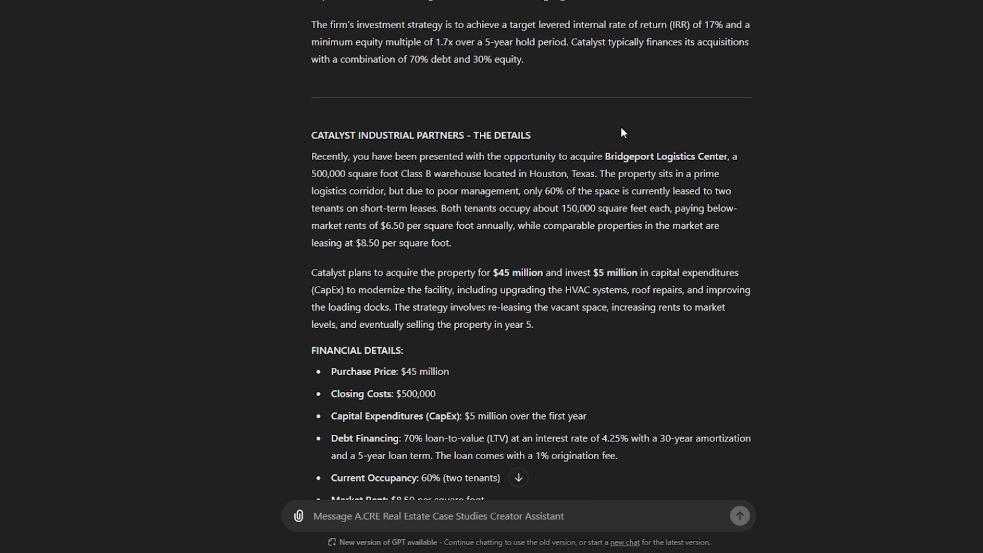
Highlight 'Bridgeport Logistics Center', then read down to the extra-credit waterfall task
drag(607, 157, 729, 156)
click(705, 208)
scroll(705, 208, down, 5)
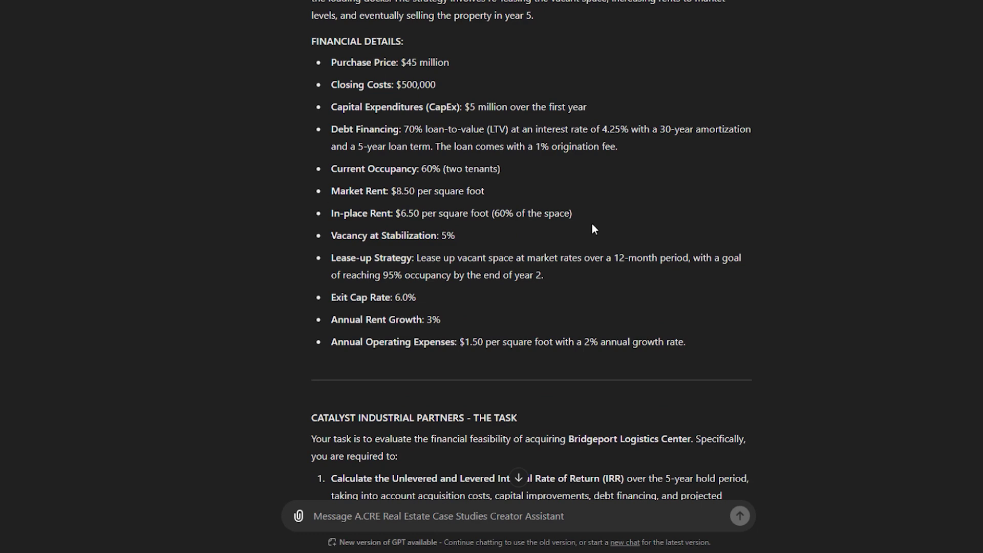
scroll(592, 229, down, 4)
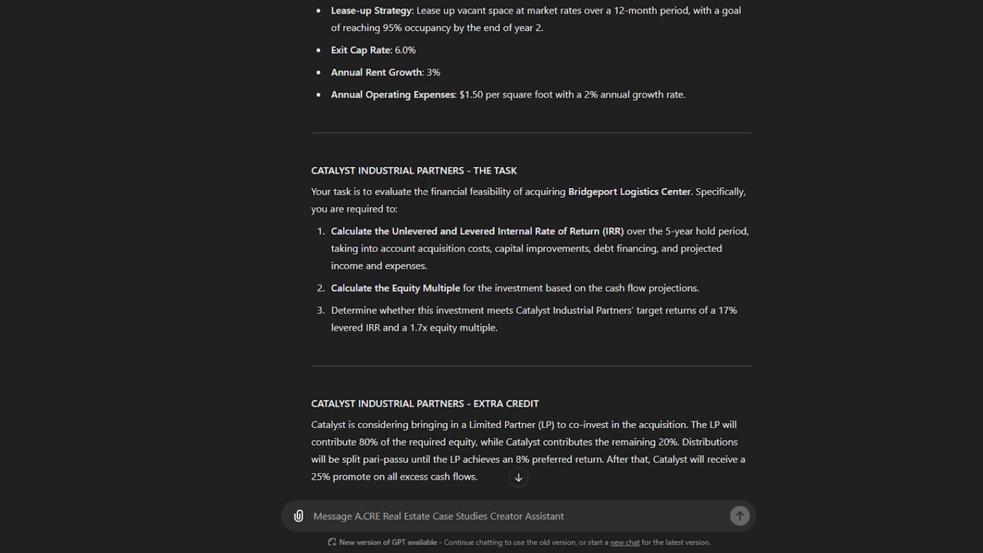
scroll(476, 216, down, 3)
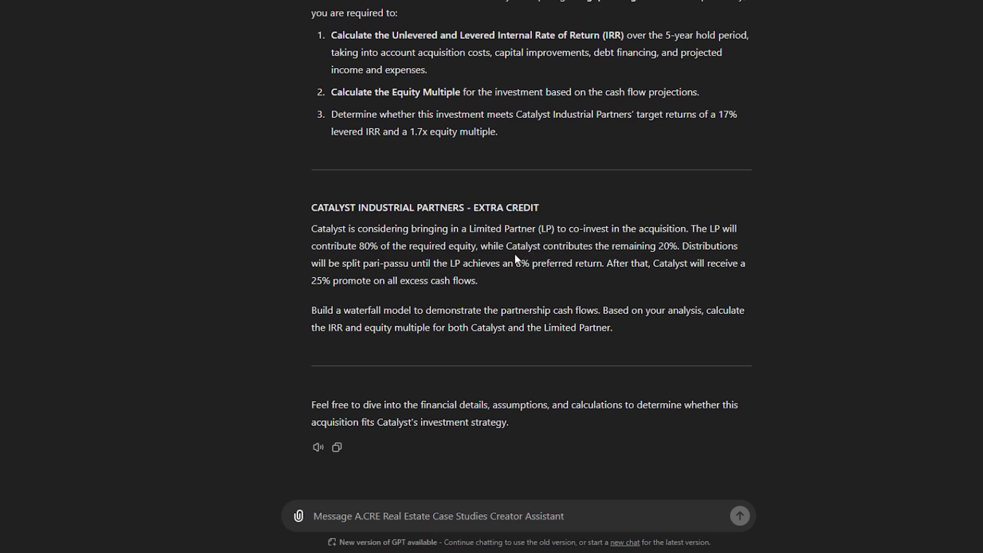
scroll(471, 261, up, 10)
scroll(358, 225, up, 10)
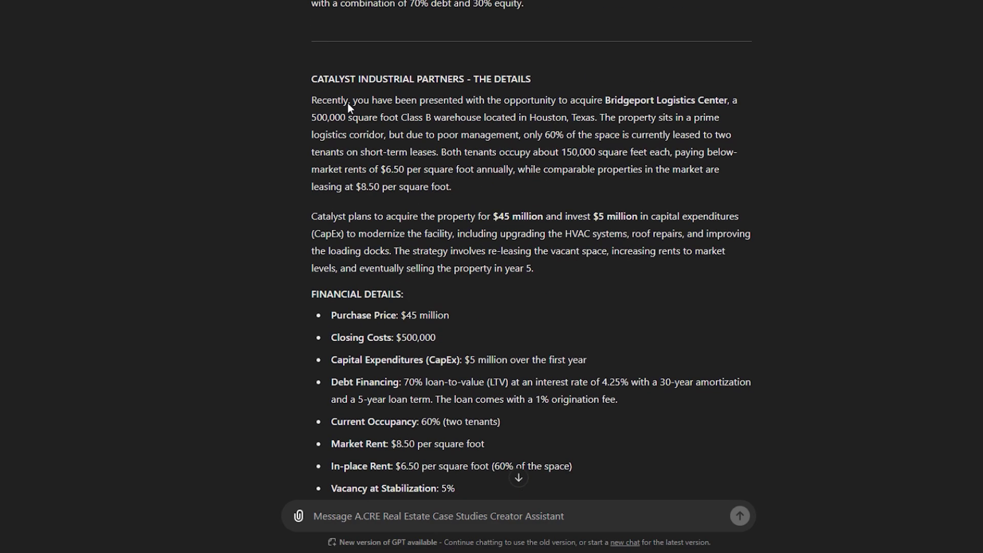
scroll(328, 222, down, 3)
Paste the copied Catalyst Warehouse case study into the offering memorandum chat and send it
drag(310, 149, 653, 391)
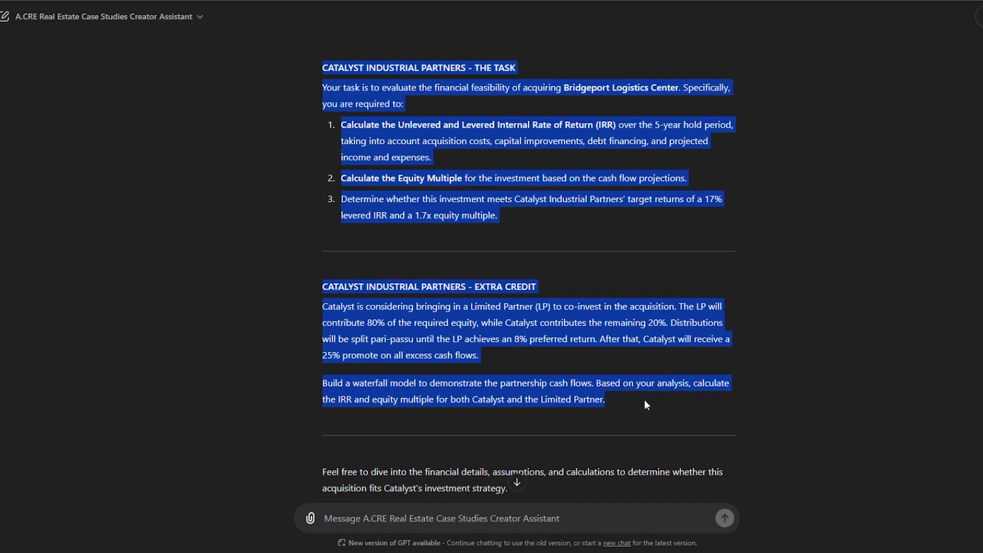
click(151, 15)
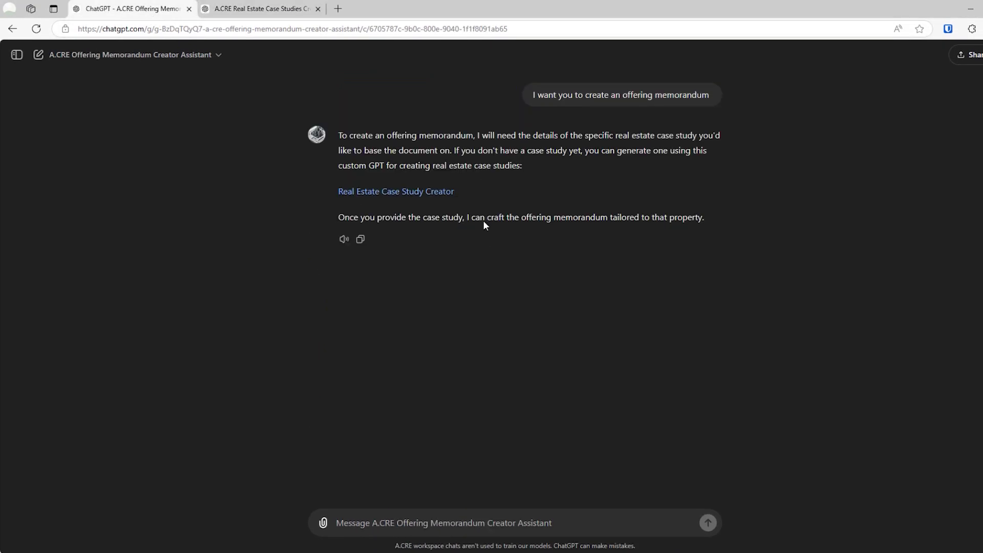
click(484, 524)
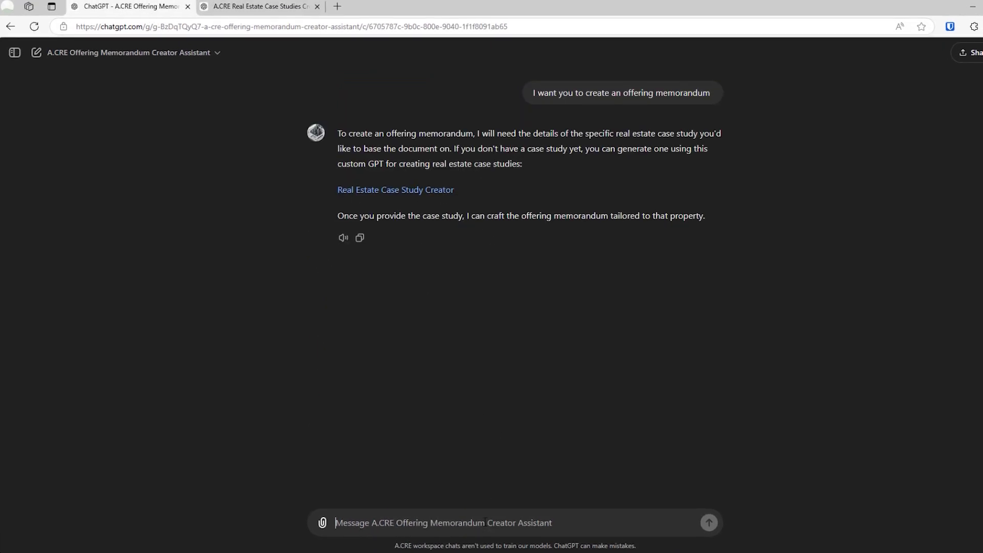
key(ctrl+v)
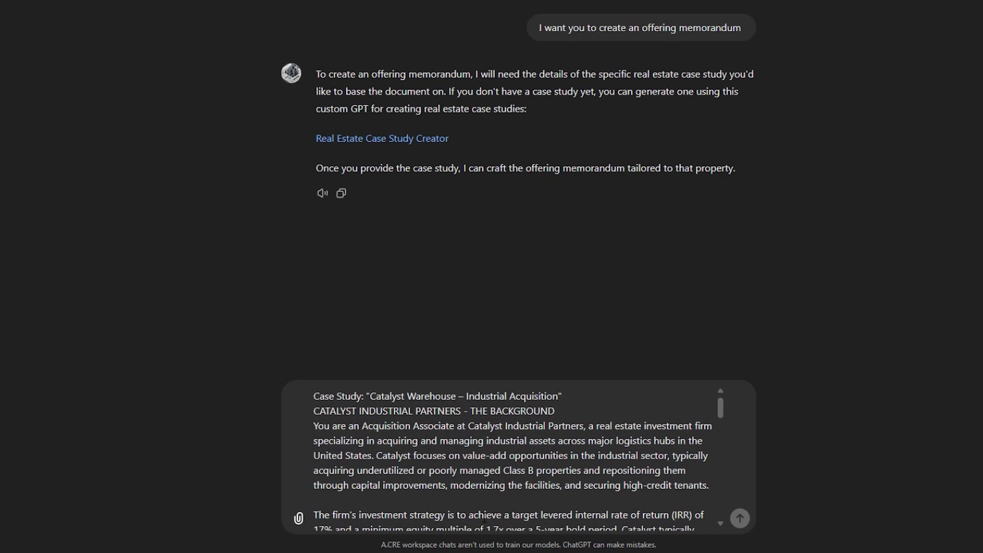
key(Return)
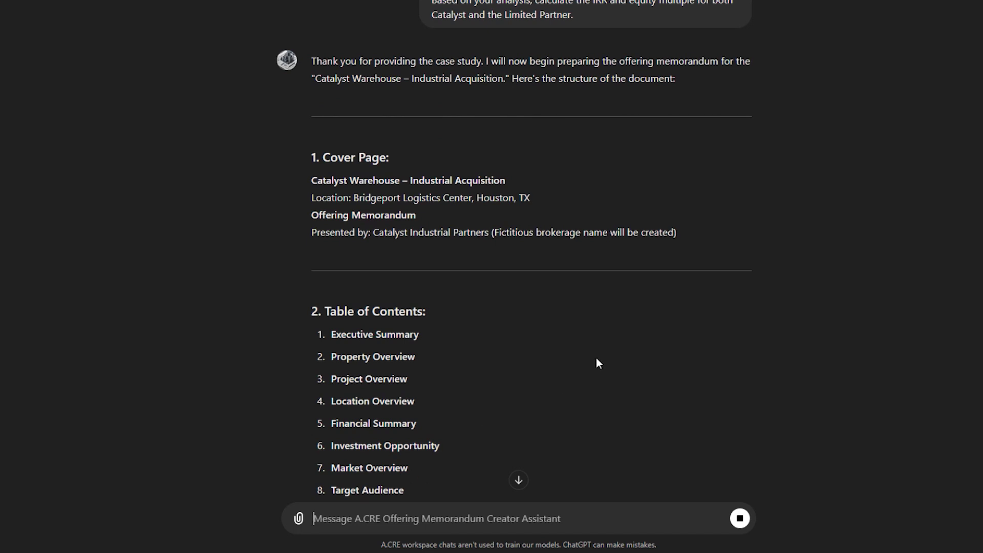
Scroll through the OM outline from the cover page to the section 14 closing page
scroll(846, 332, down, 1)
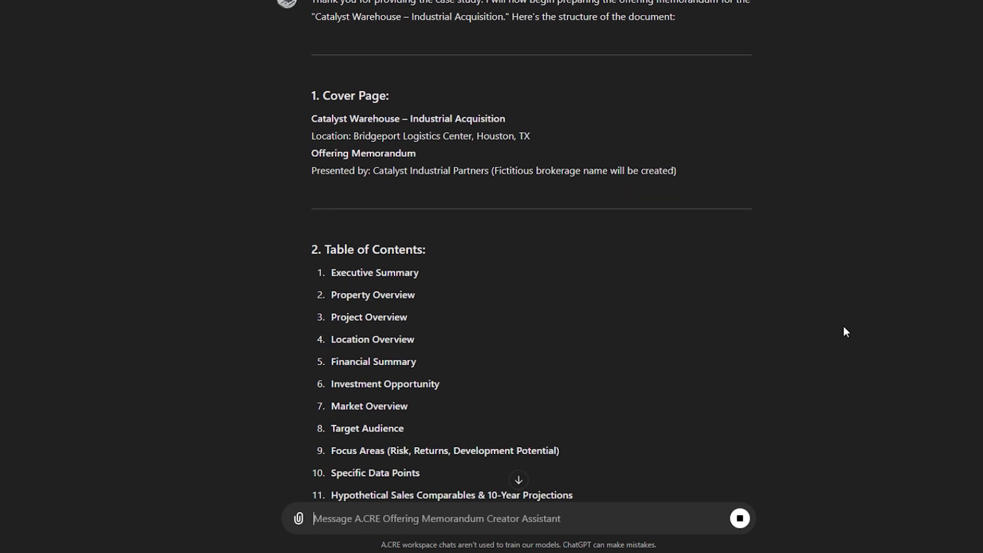
scroll(846, 332, down, 1)
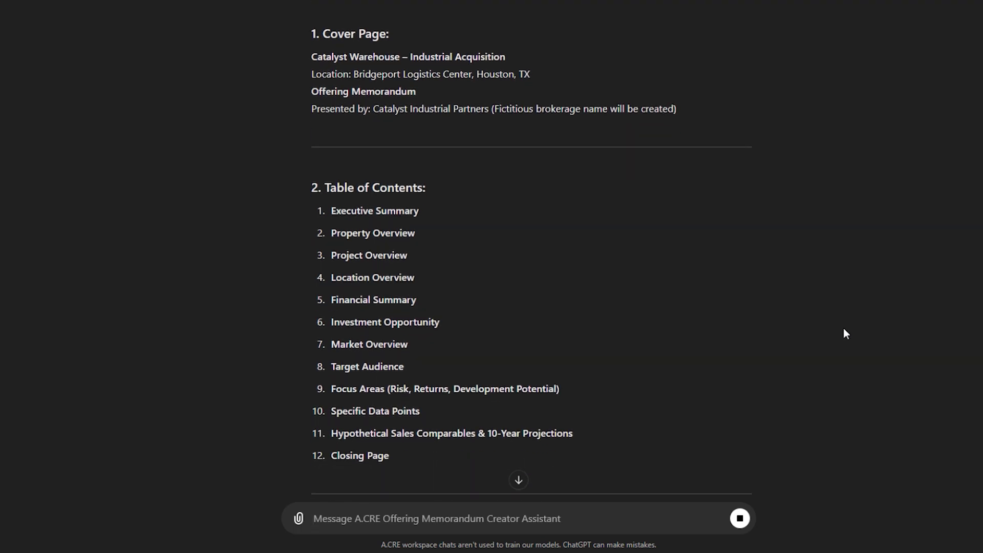
scroll(846, 334, down, 1)
scroll(393, 84, up, 1)
scroll(549, 195, up, 1)
scroll(527, 176, down, 3)
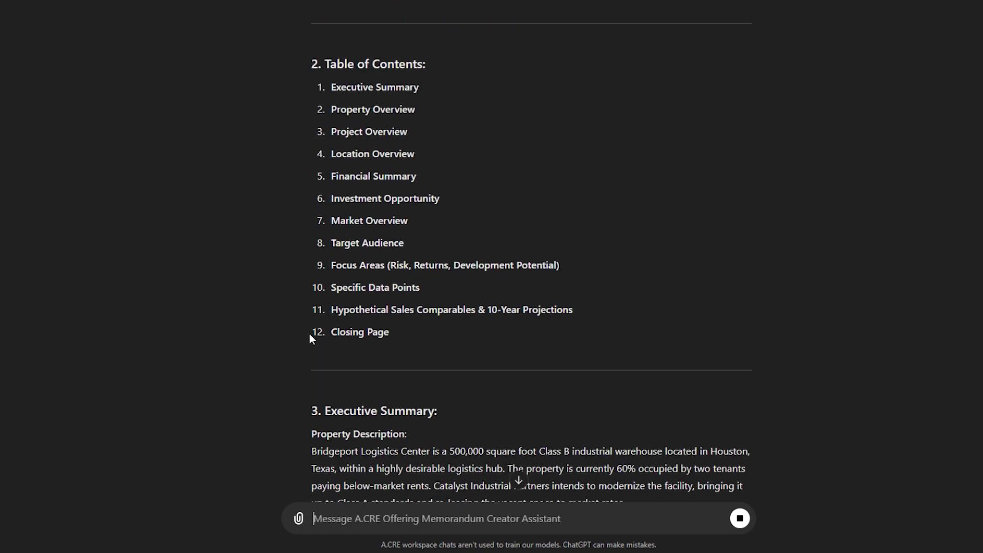
scroll(594, 167, up, 1)
scroll(561, 210, down, 6)
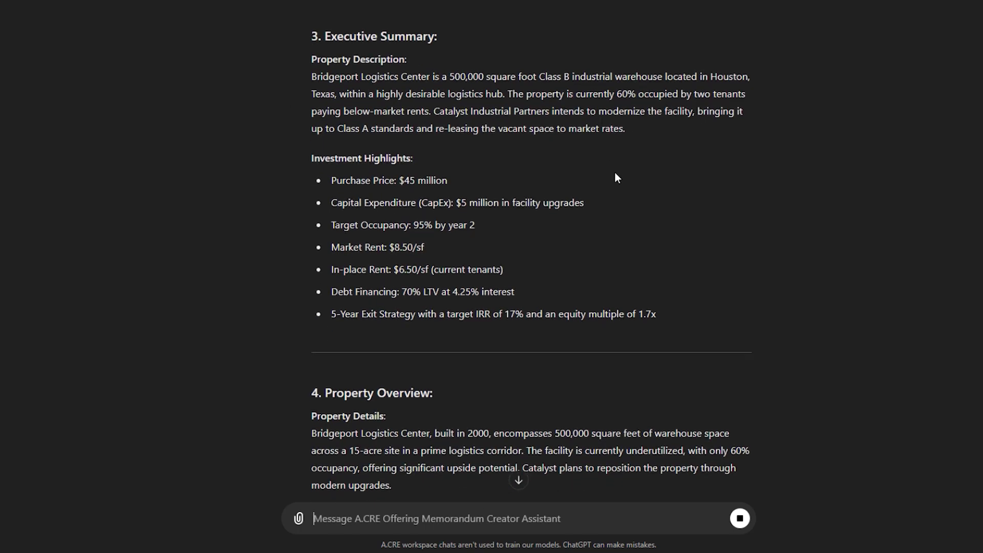
scroll(616, 177, down, 10)
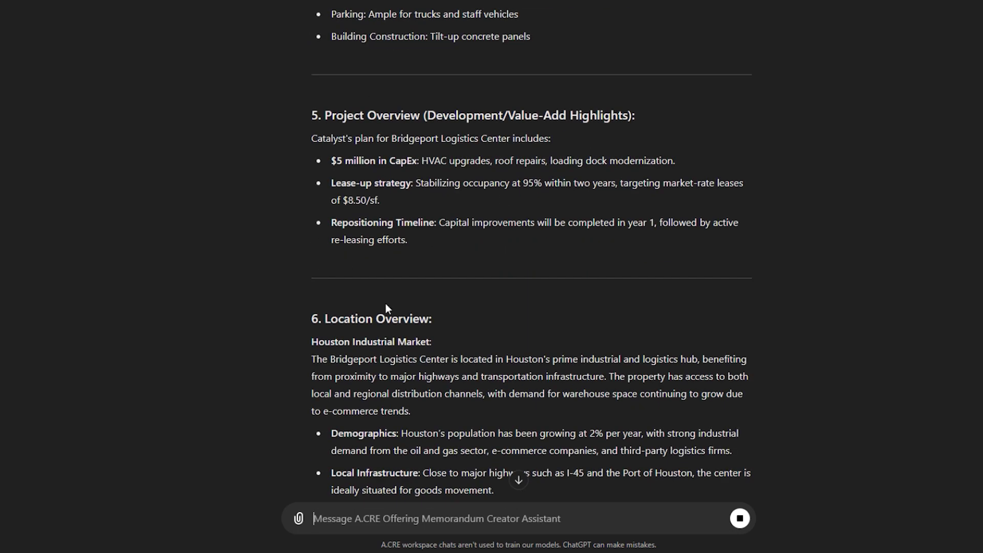
scroll(508, 164, down, 3)
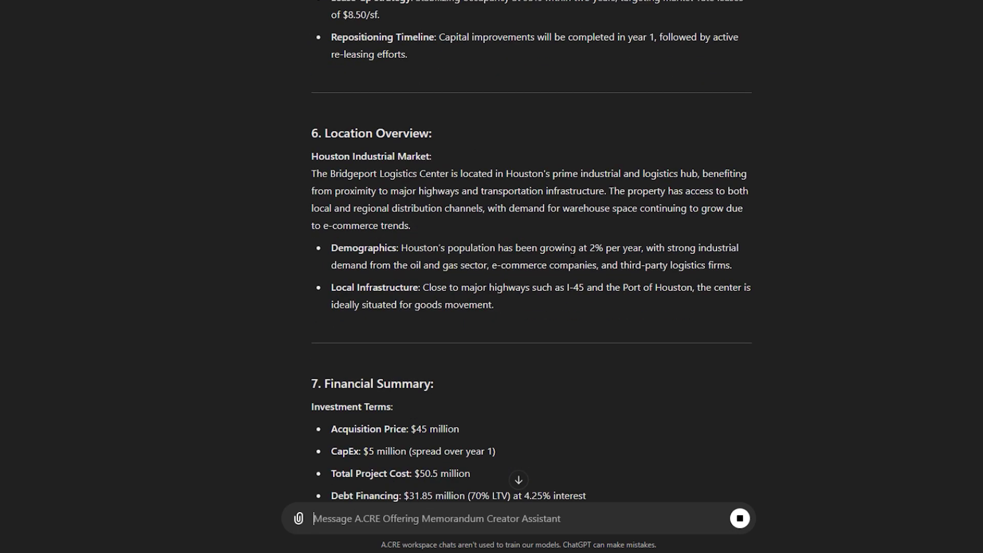
scroll(451, 157, down, 4)
scroll(632, 348, down, 7)
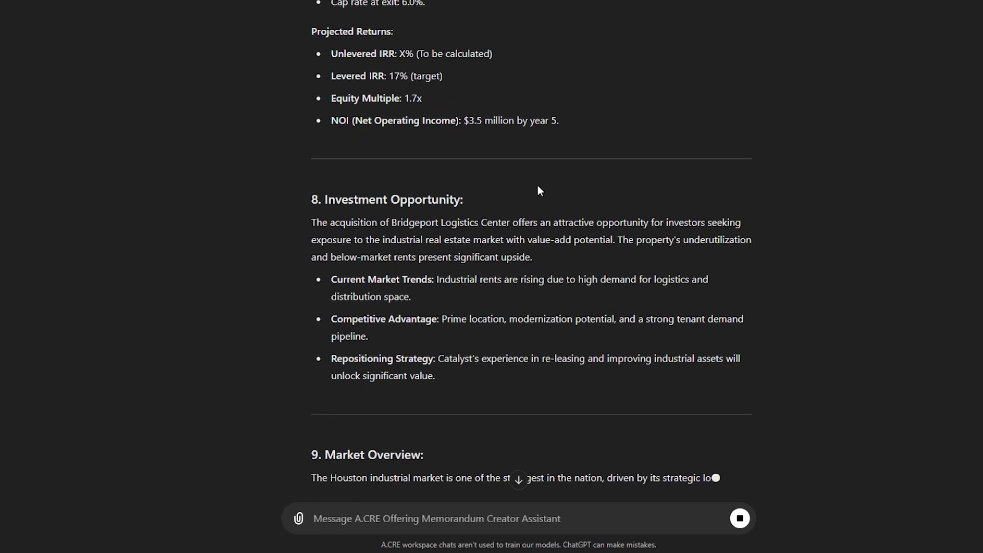
scroll(626, 262, down, 1)
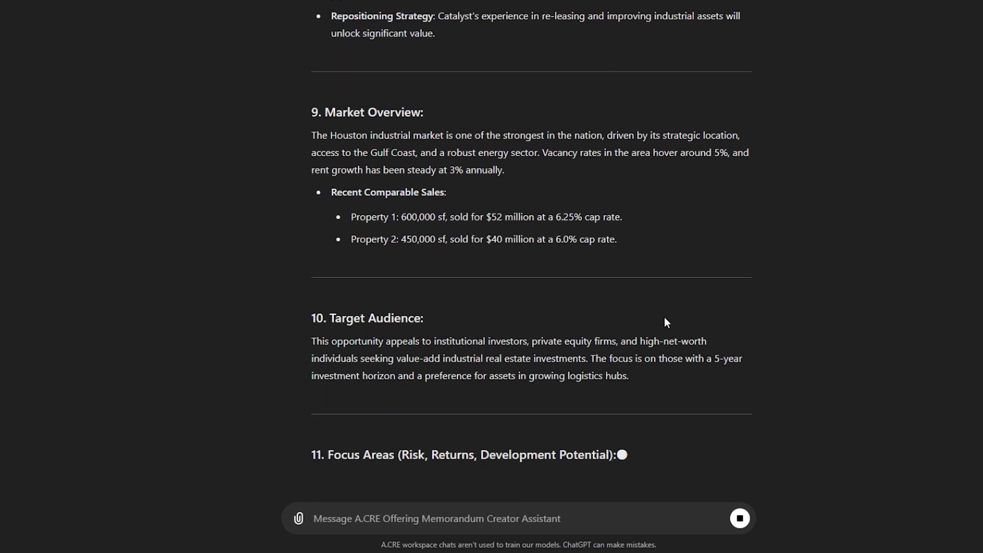
scroll(400, 276, up, 1)
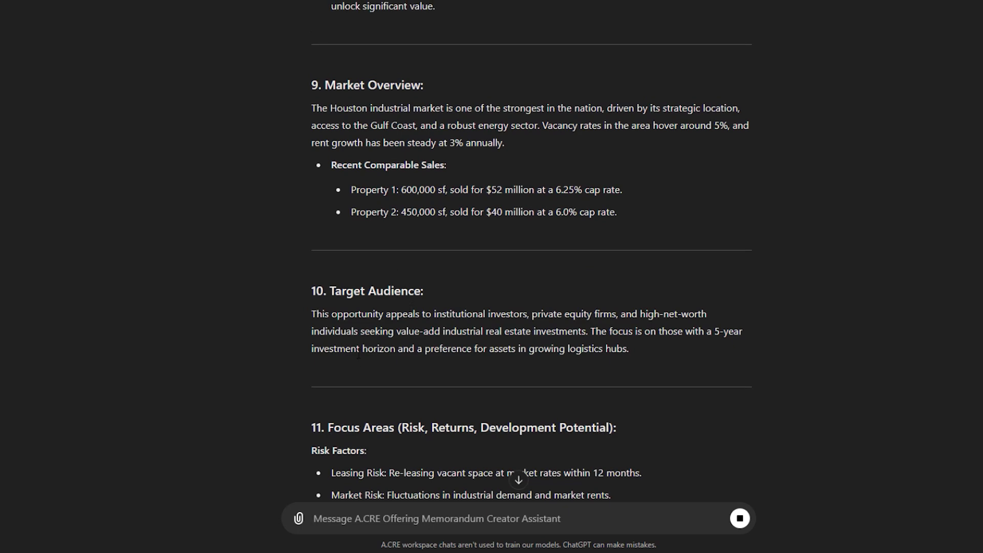
scroll(715, 367, down, 5)
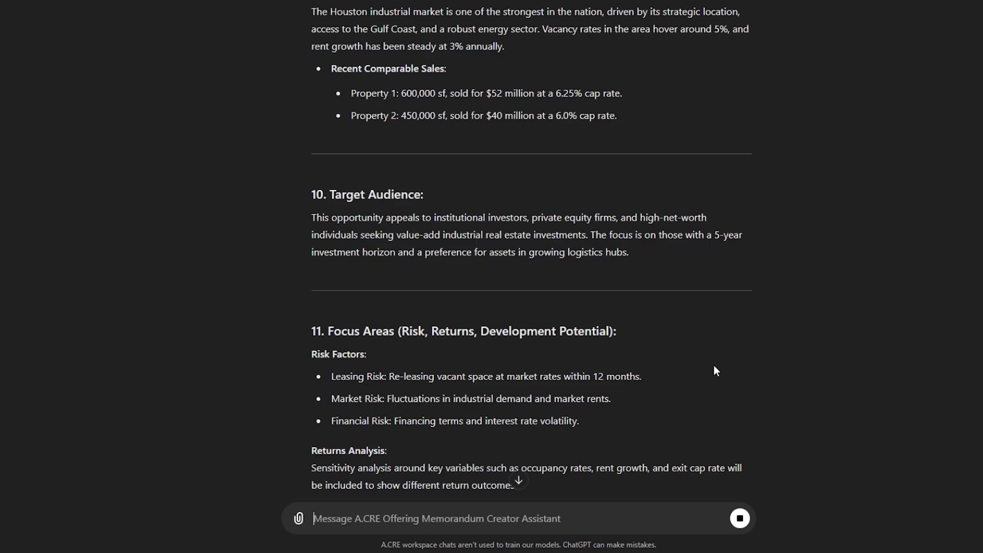
scroll(715, 368, down, 5)
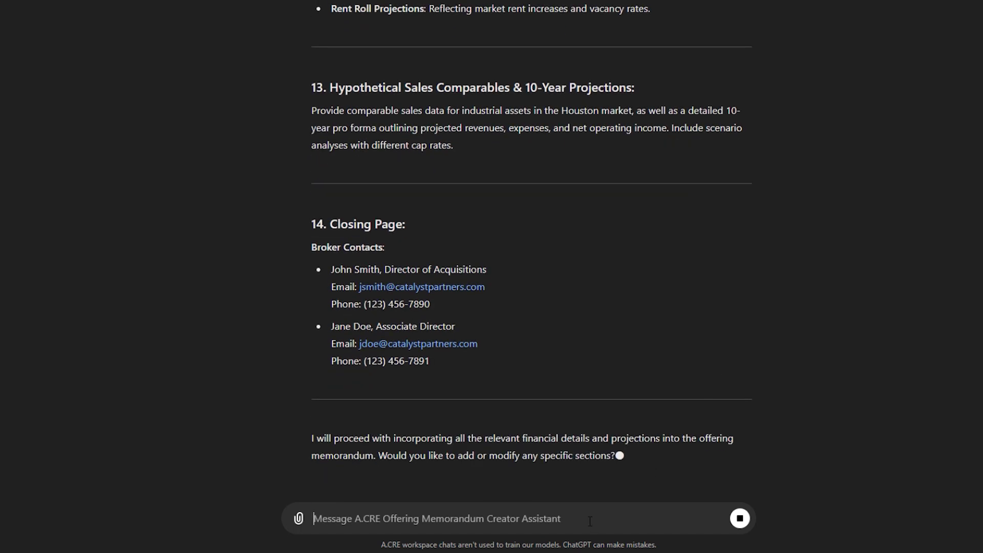
Send the request 'Create a sales comp trable' to get the comparables table
text(Create a sa)
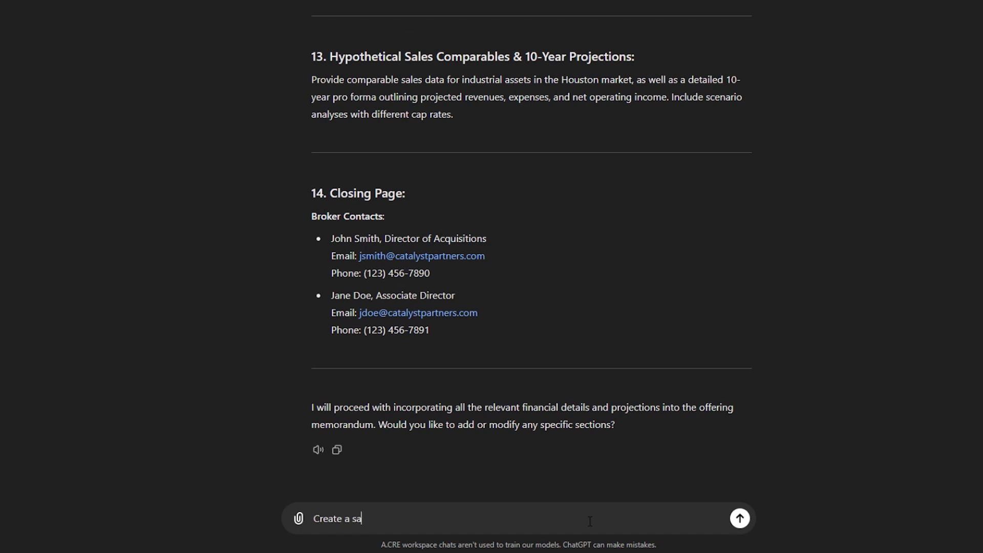
text(les comp trable)
key(Return)
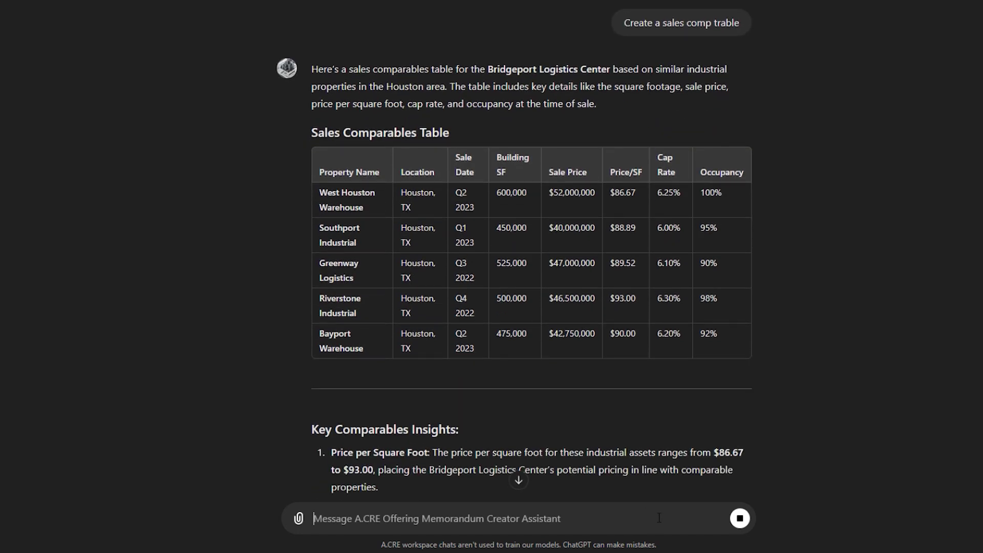
Send the request 'Please create a cover image for my OM.'
text(Please create )
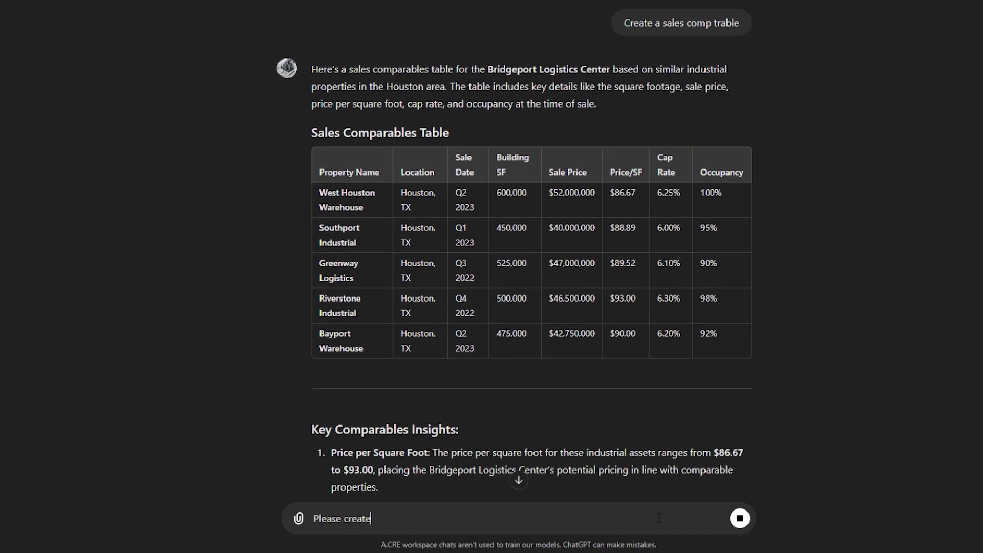
text(a cover image for)
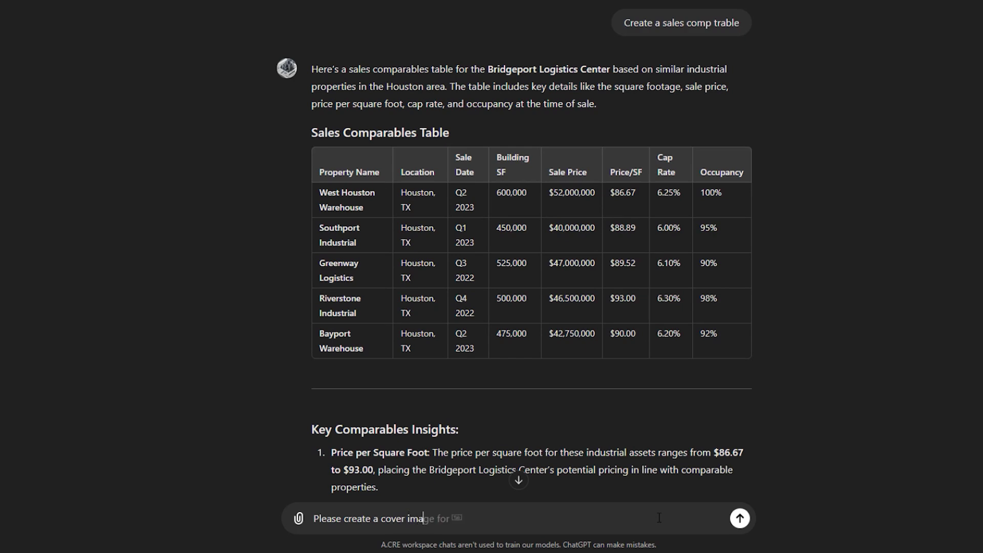
text( my OM.)
scroll(717, 382, down, 2)
scroll(717, 381, down, 2)
click(739, 519)
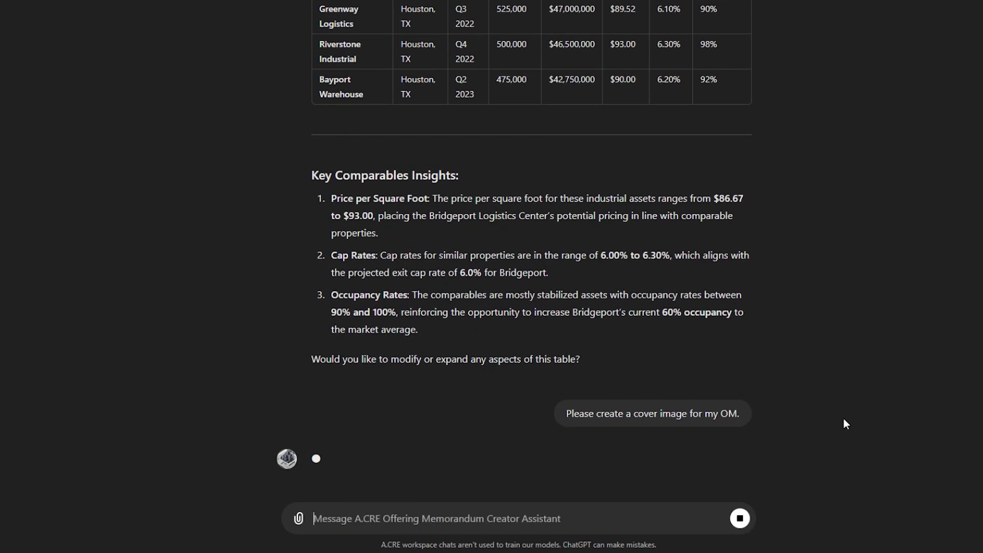